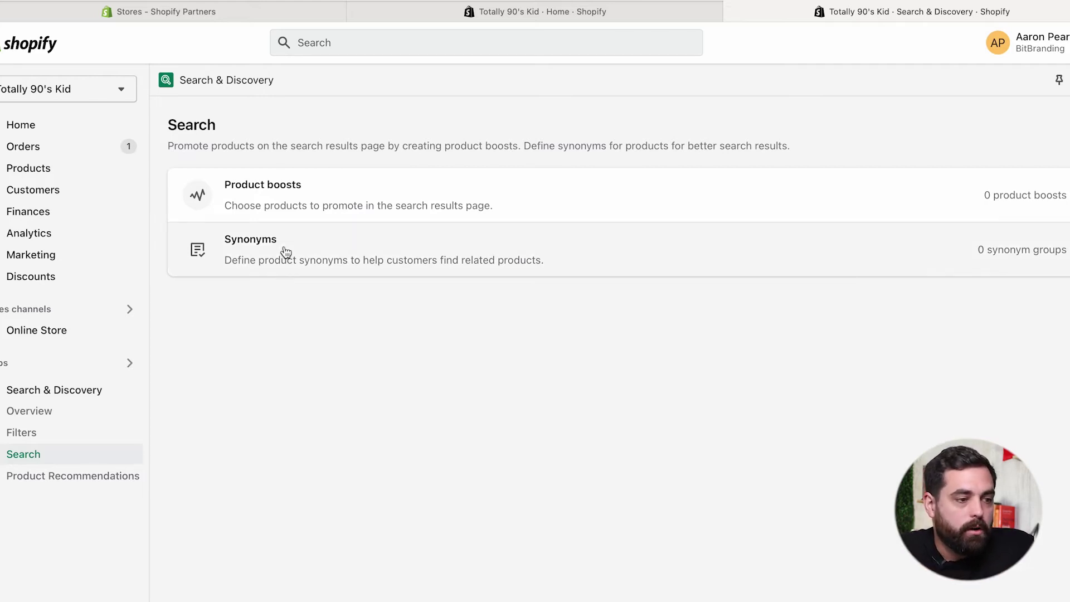
Step: Create and save a product boost for the "Amarillo By Mornin" and "Bite The Bullet" tees with the search terms tshirt and fall
{"action": "left_click", "coordinate": [328, 200]}
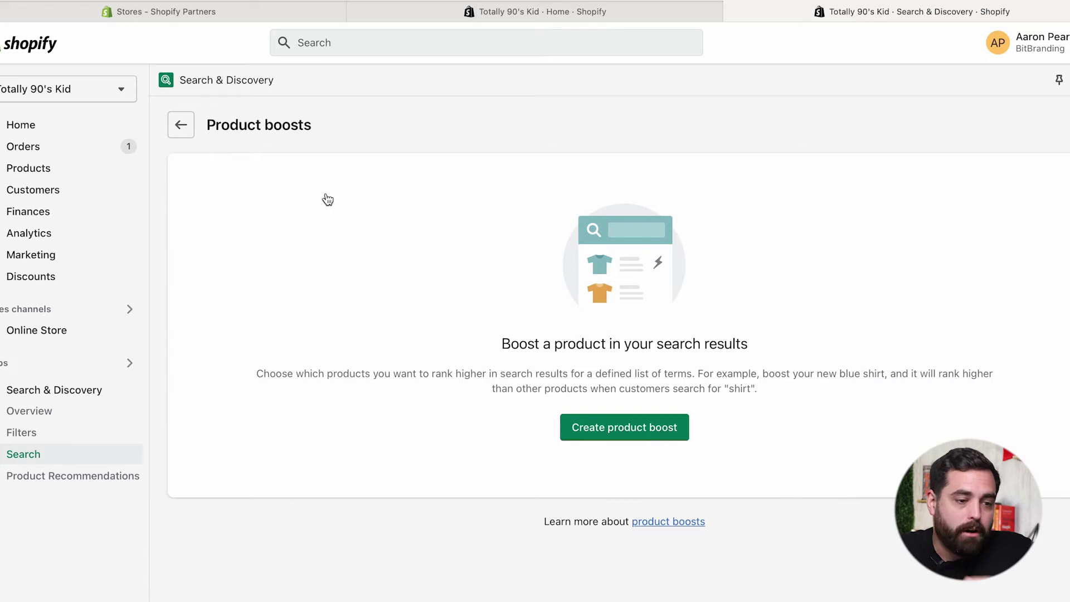
{"action": "left_click", "coordinate": [613, 427]}
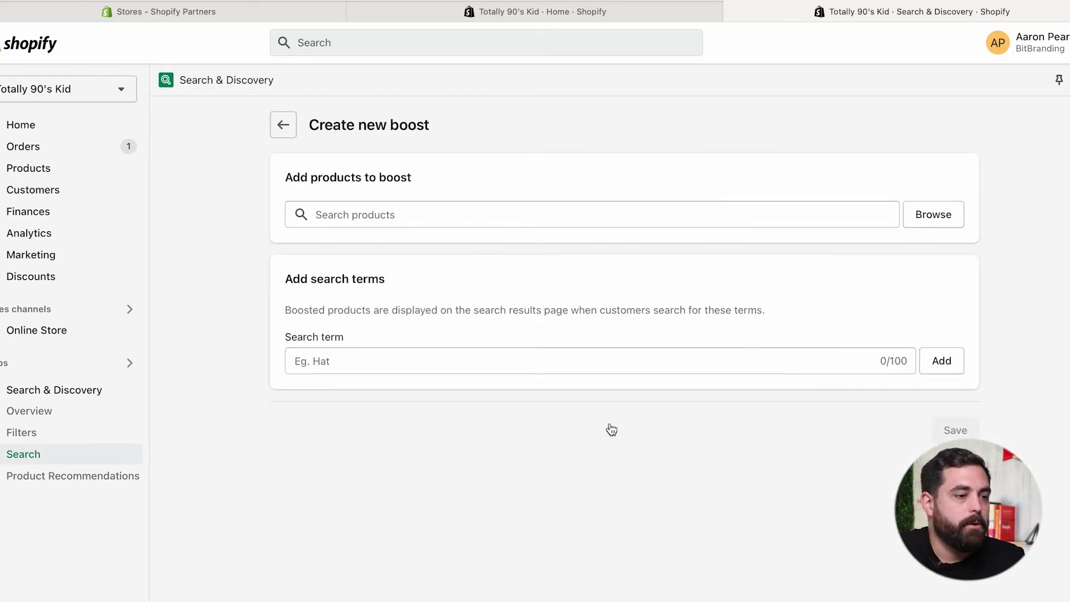
{"action": "left_click", "coordinate": [373, 217]}
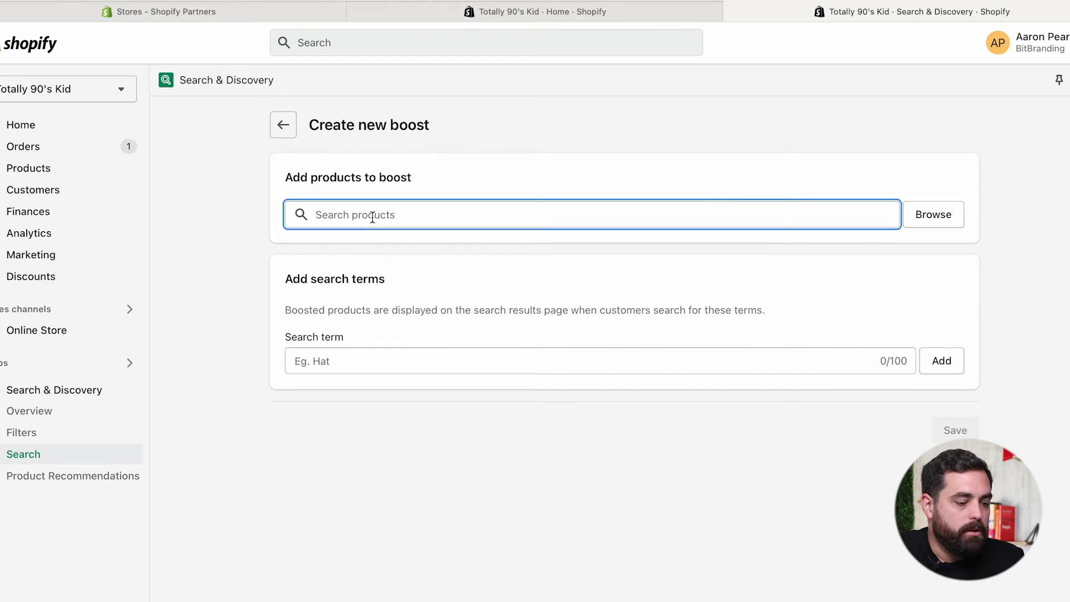
{"action": "type", "text": "fall"}
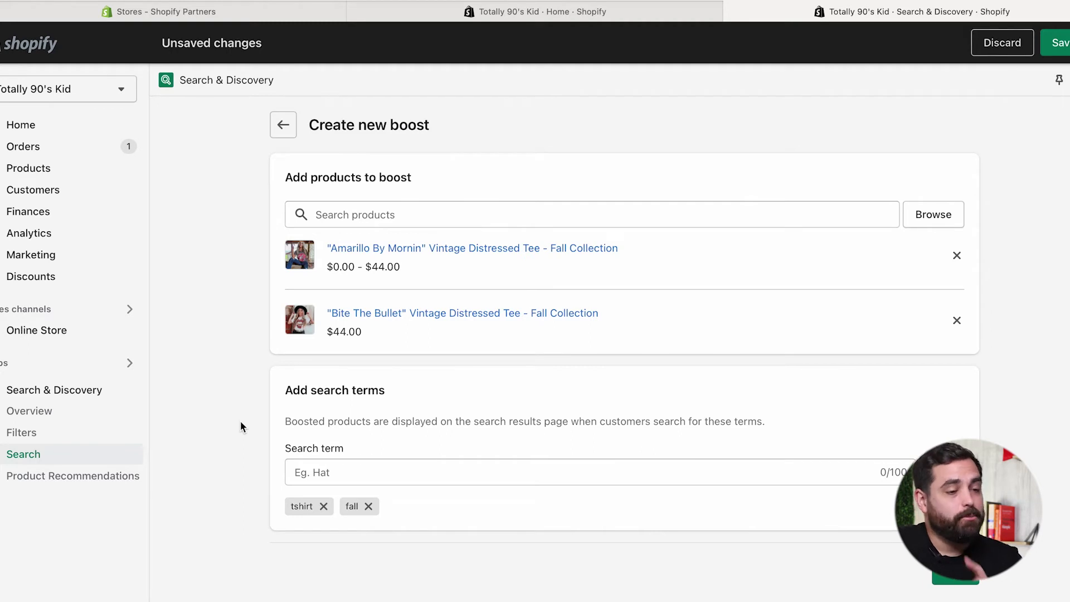
{"action": "left_click", "coordinate": [955, 580]}
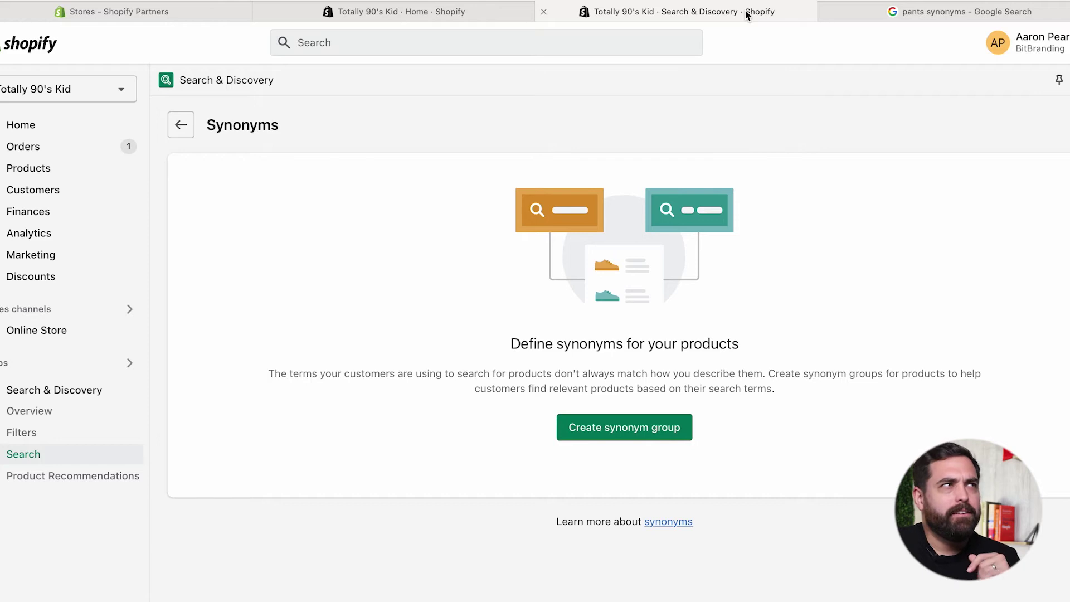
Step: Check Google's synonyms for pants and save a synonym group titled Pants containing pants, trousers, briefs, slacks and shorts
{"action": "left_click", "coordinate": [893, 15]}
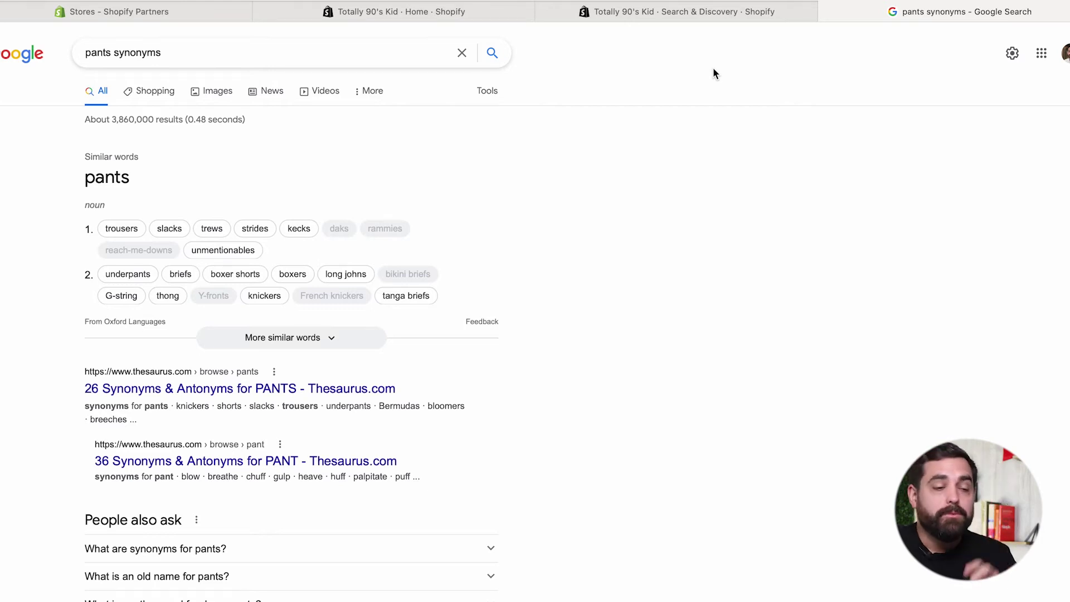
{"action": "left_click", "coordinate": [715, 17]}
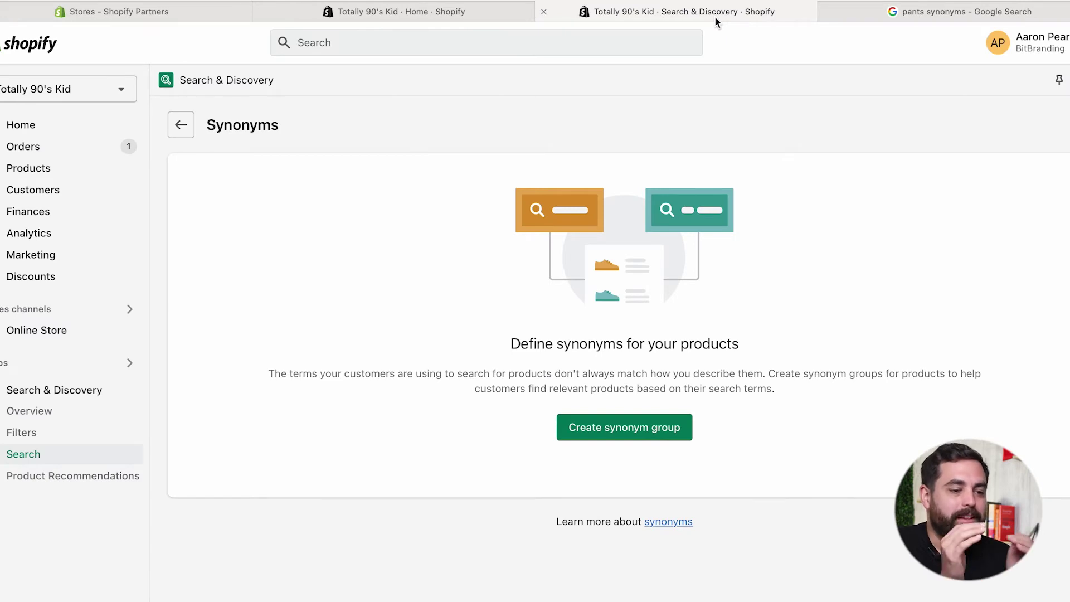
{"action": "left_click", "coordinate": [627, 437]}
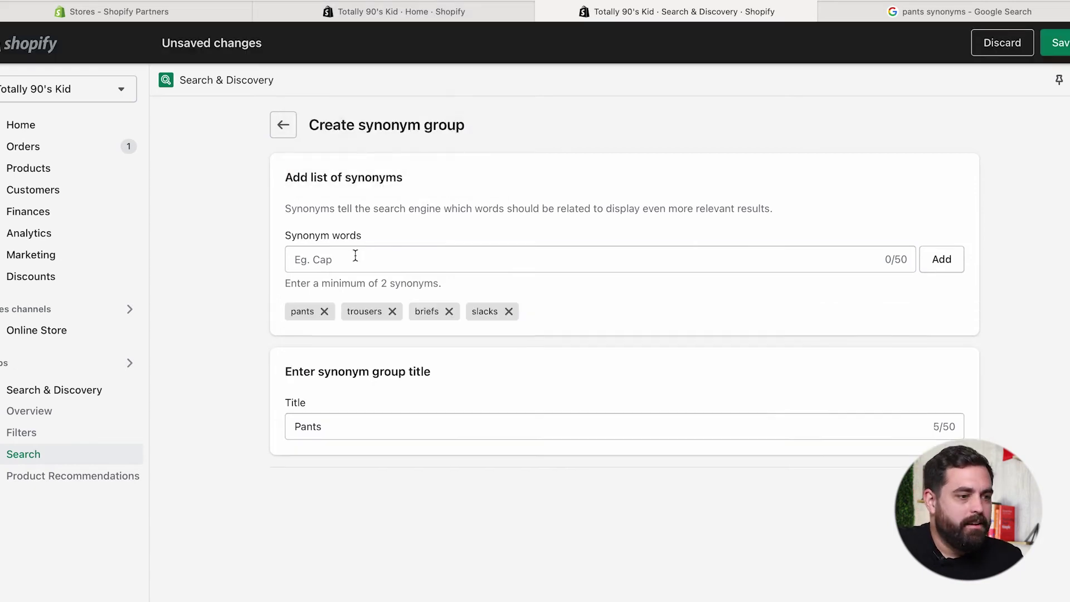
{"action": "left_click", "coordinate": [355, 255]}
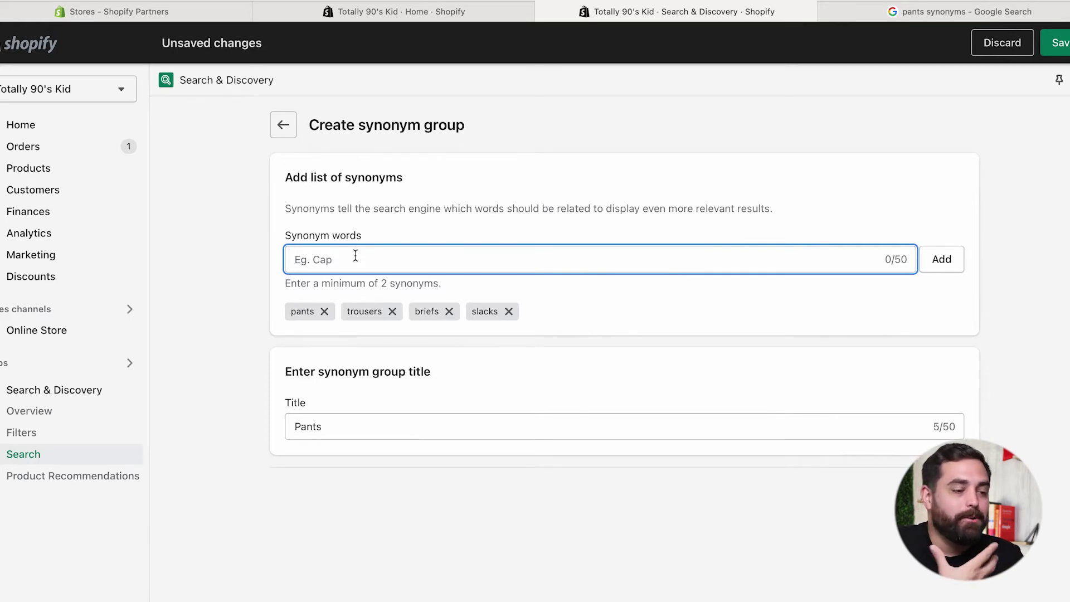
{"action": "type", "text": "shorts"}
{"action": "key", "text": "Return"}
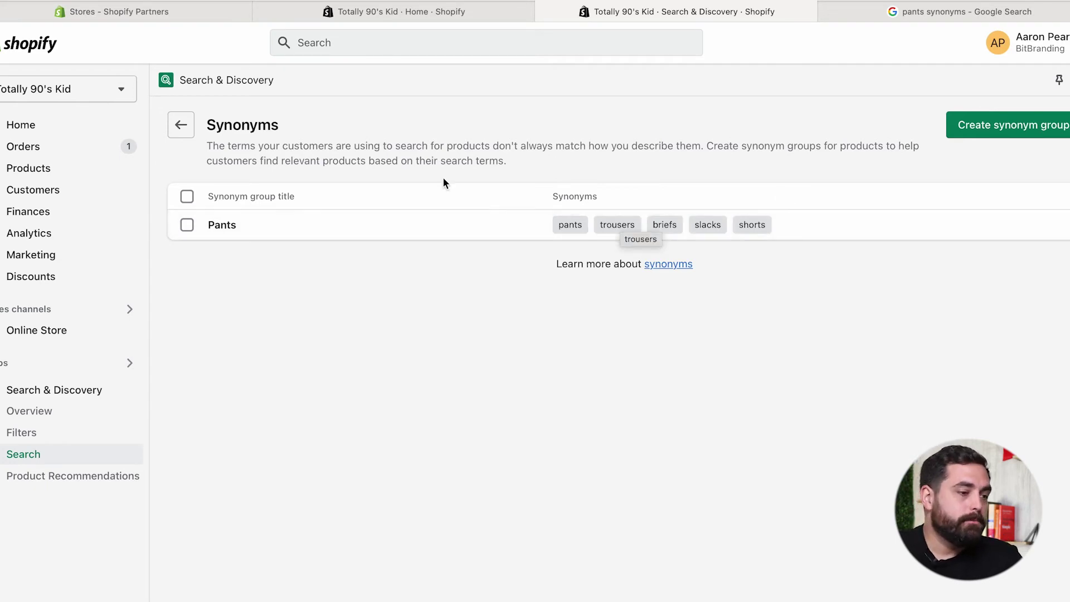
{"action": "left_click", "coordinate": [184, 129]}
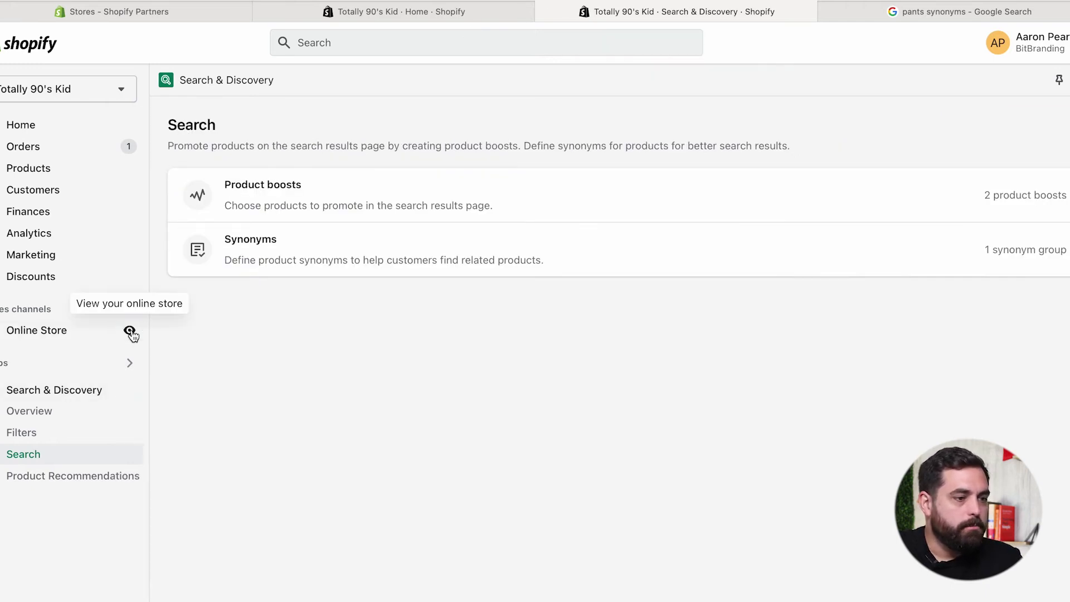
Step: View the online store and search it for "t-shirt" to review the order of the results
{"action": "left_click", "coordinate": [129, 331]}
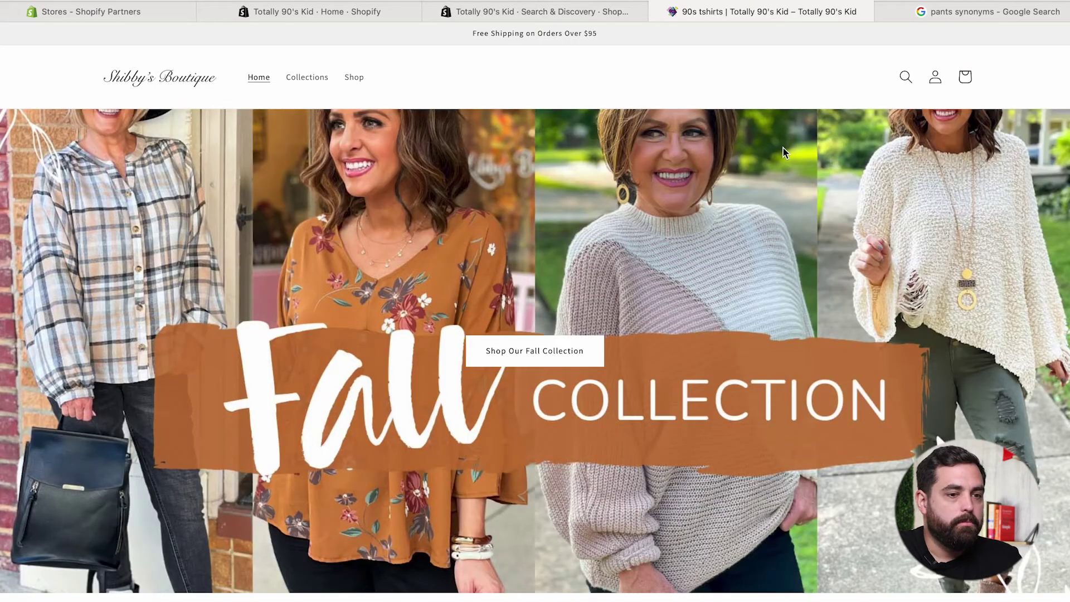
{"action": "left_click", "coordinate": [904, 79]}
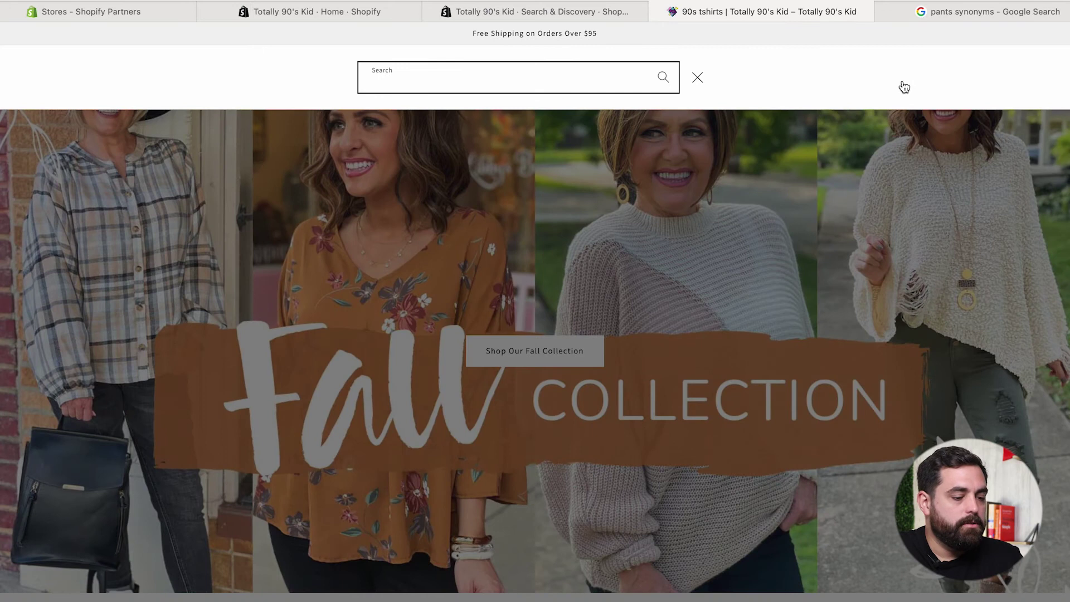
{"action": "type", "text": "t-rhs"}
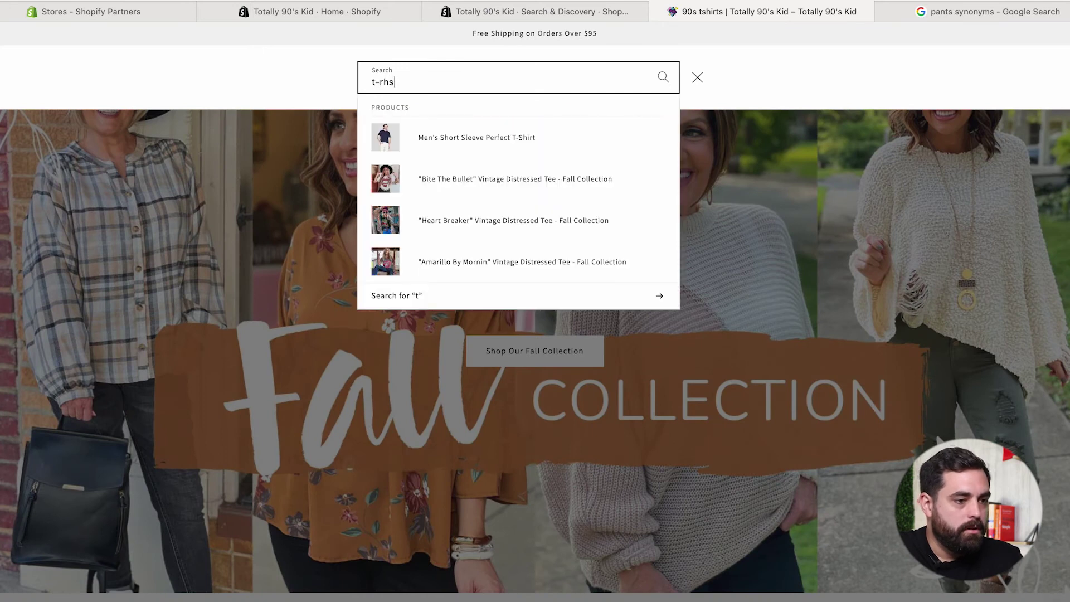
{"action": "key", "text": "BackSpace"}
{"action": "key", "text": "BackSpace"}
{"action": "type", "text": "shirt"}
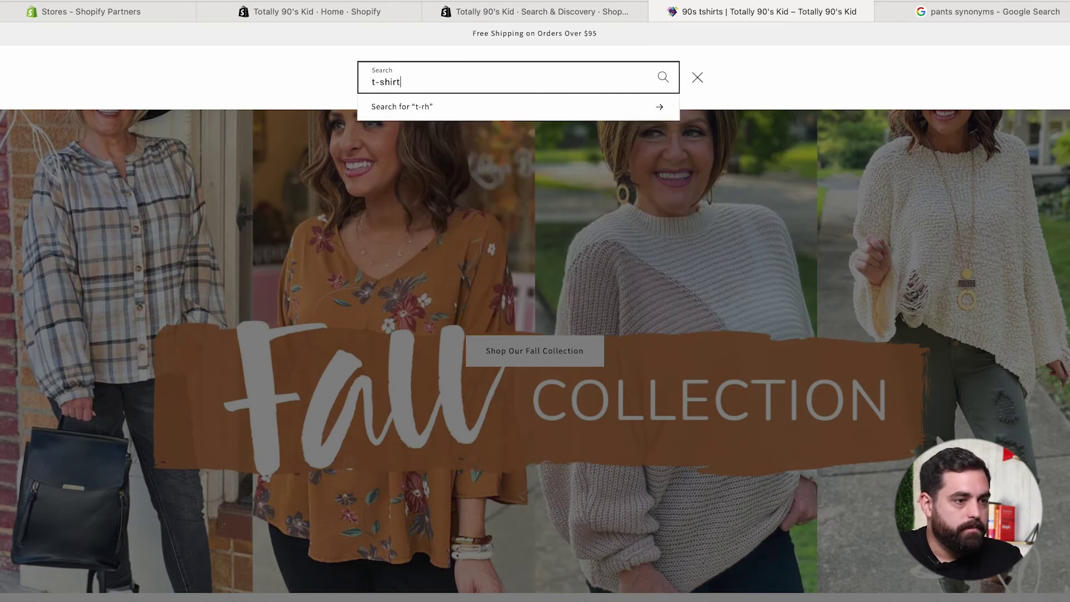
{"action": "key", "text": "Return"}
{"action": "scroll", "coordinate": [472, 414], "scroll_direction": "down", "scroll_amount": 3}
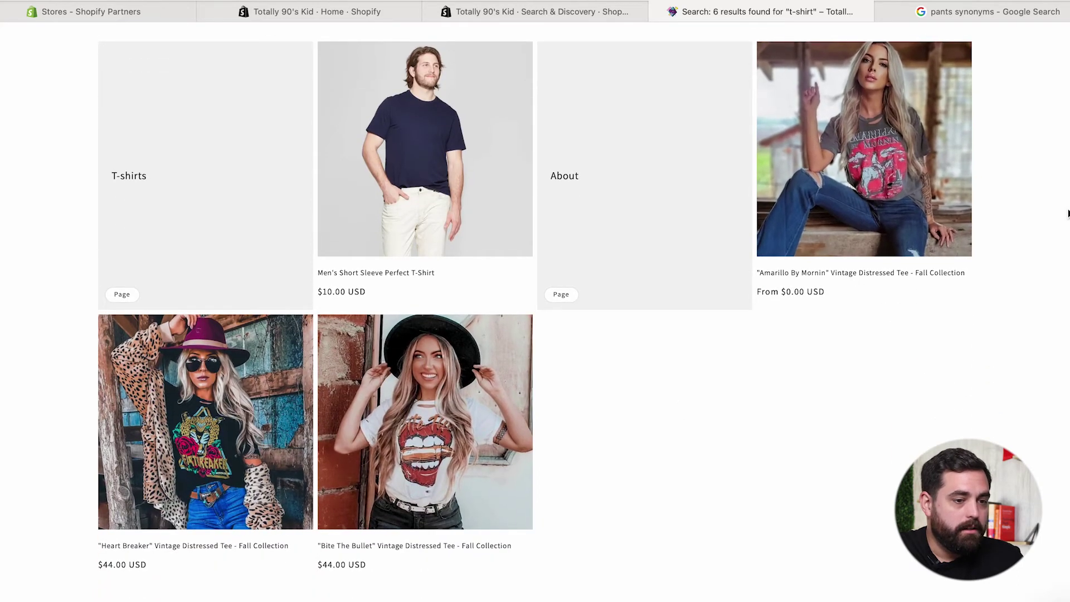
{"action": "scroll", "coordinate": [991, 268], "scroll_direction": "up", "scroll_amount": 5}
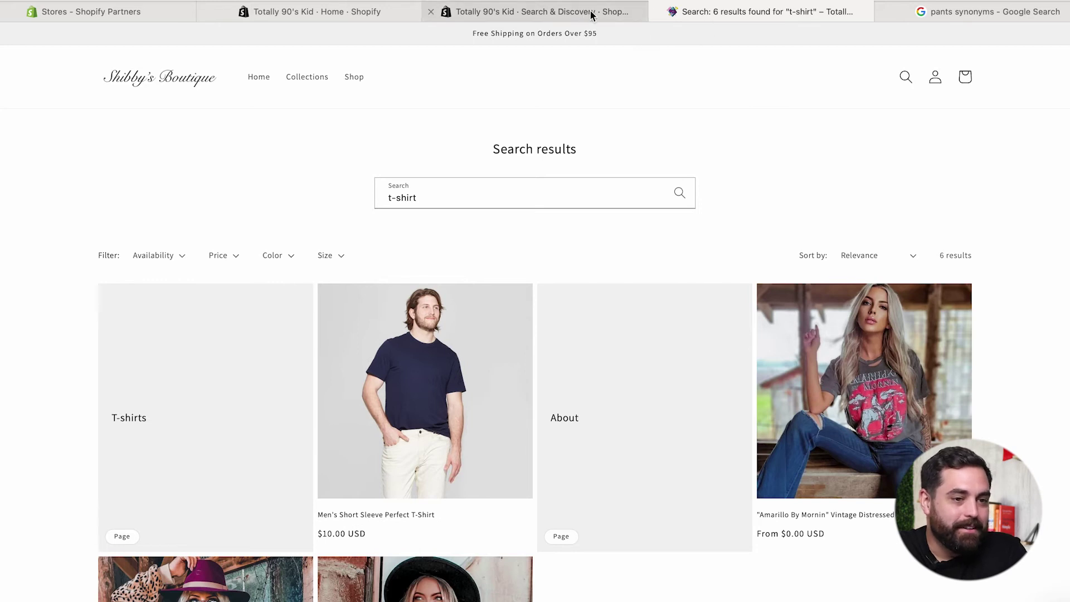
Step: Open the product recommendations settings and examine the "You may also like" and "Complete the Look" sections on the "Amarillo By Mornin" tee's store page
{"action": "left_click", "coordinate": [617, 12]}
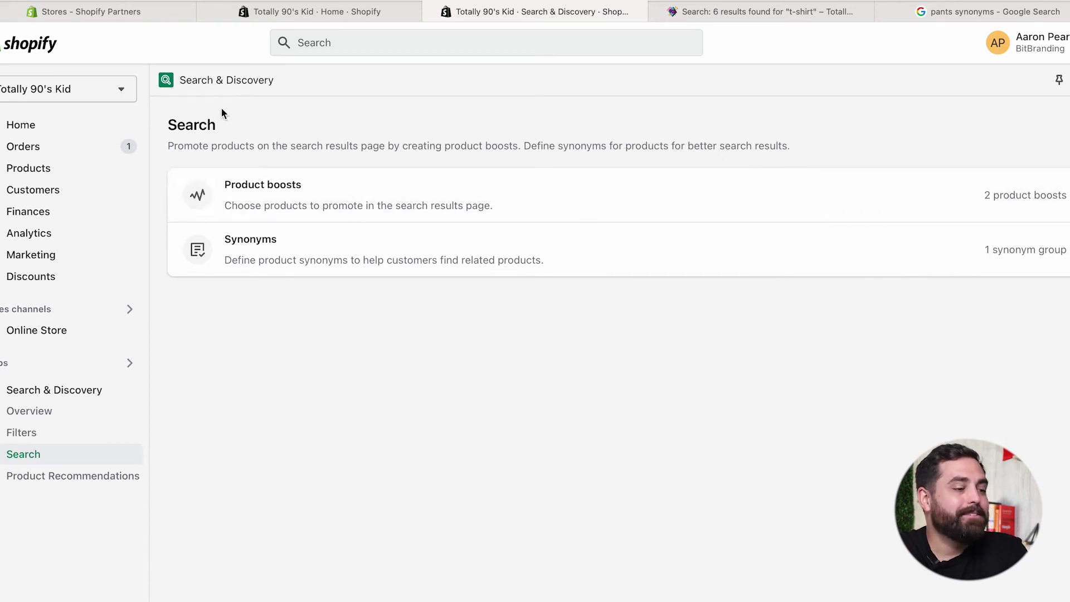
{"action": "left_click", "coordinate": [32, 483]}
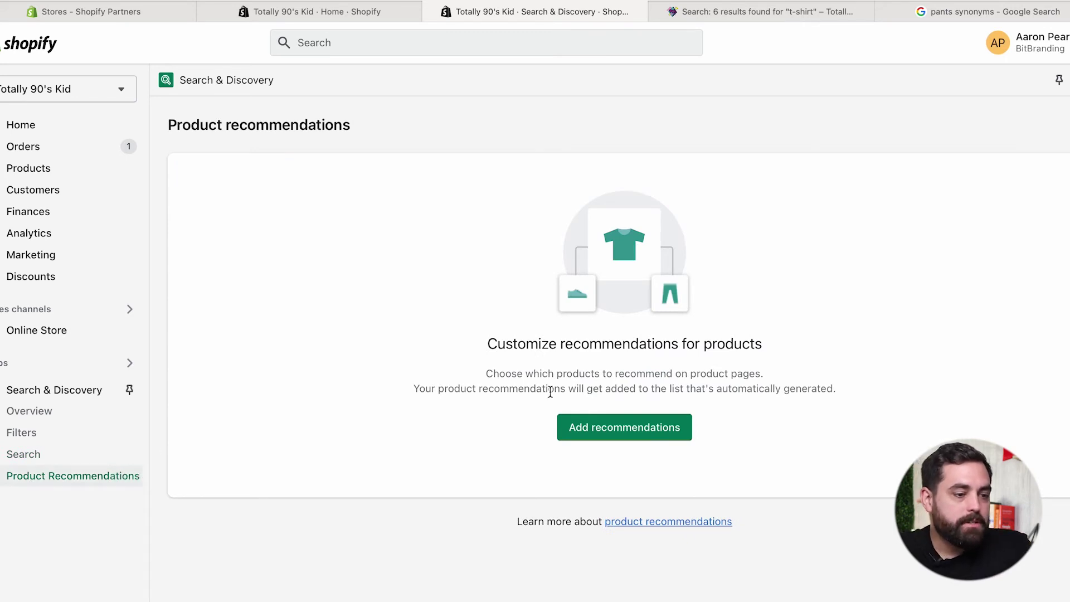
{"action": "left_click", "coordinate": [783, 12]}
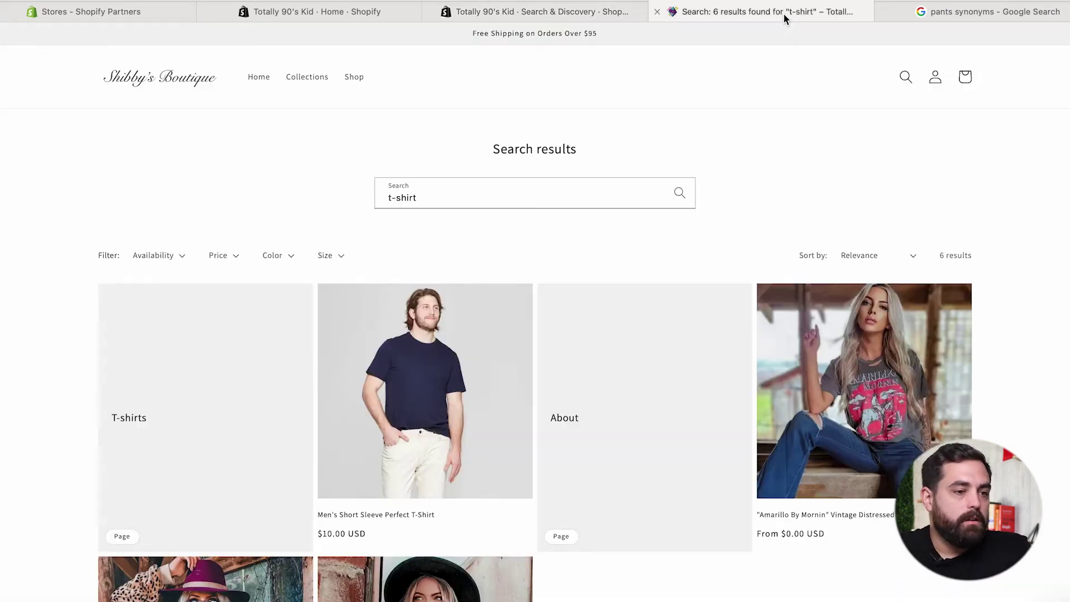
{"action": "left_click", "coordinate": [827, 365]}
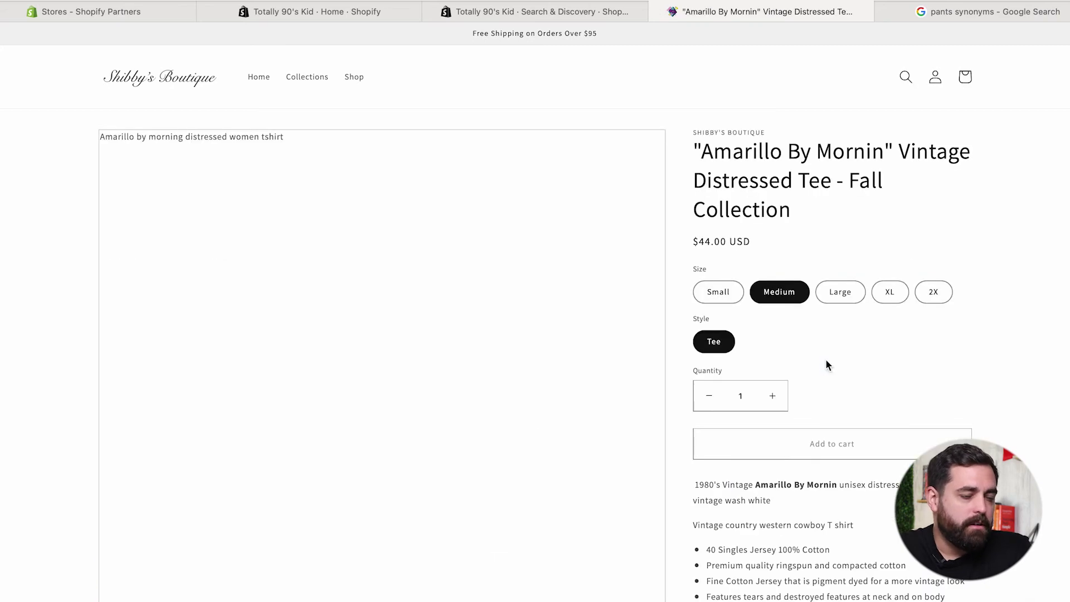
{"action": "scroll", "coordinate": [714, 205], "scroll_direction": "down", "scroll_amount": 2}
{"action": "scroll", "coordinate": [714, 204], "scroll_direction": "down", "scroll_amount": 12}
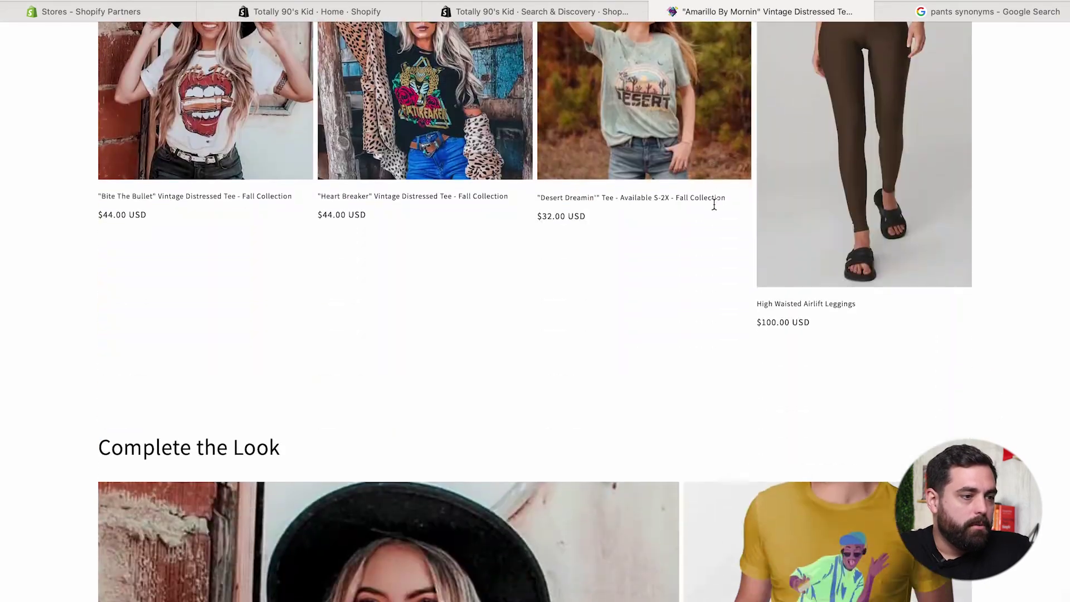
{"action": "scroll", "coordinate": [714, 205], "scroll_direction": "up", "scroll_amount": 5}
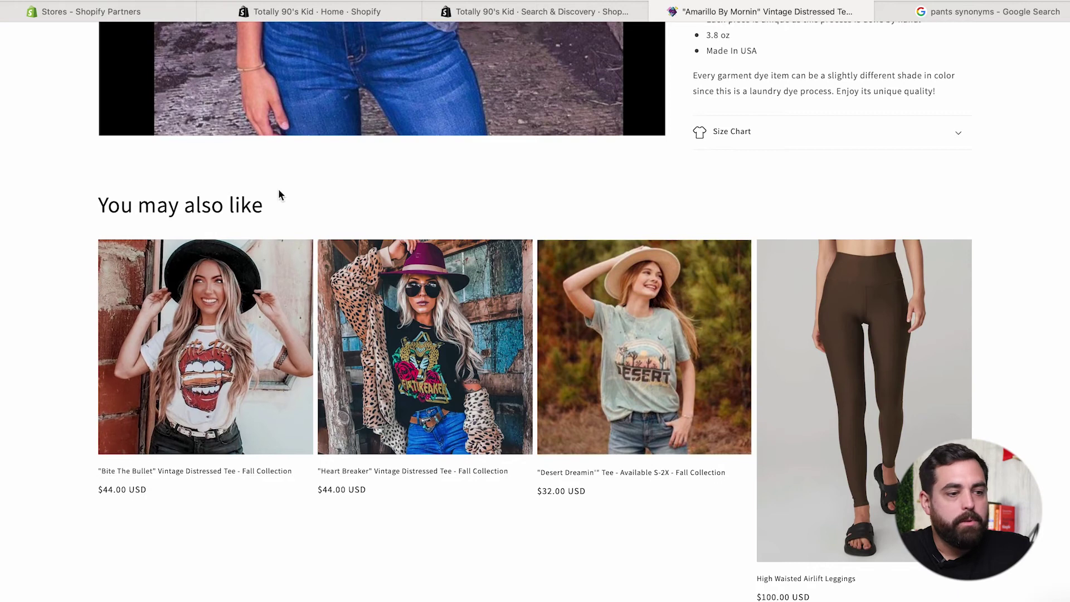
{"action": "scroll", "coordinate": [1001, 330], "scroll_direction": "down", "scroll_amount": 15}
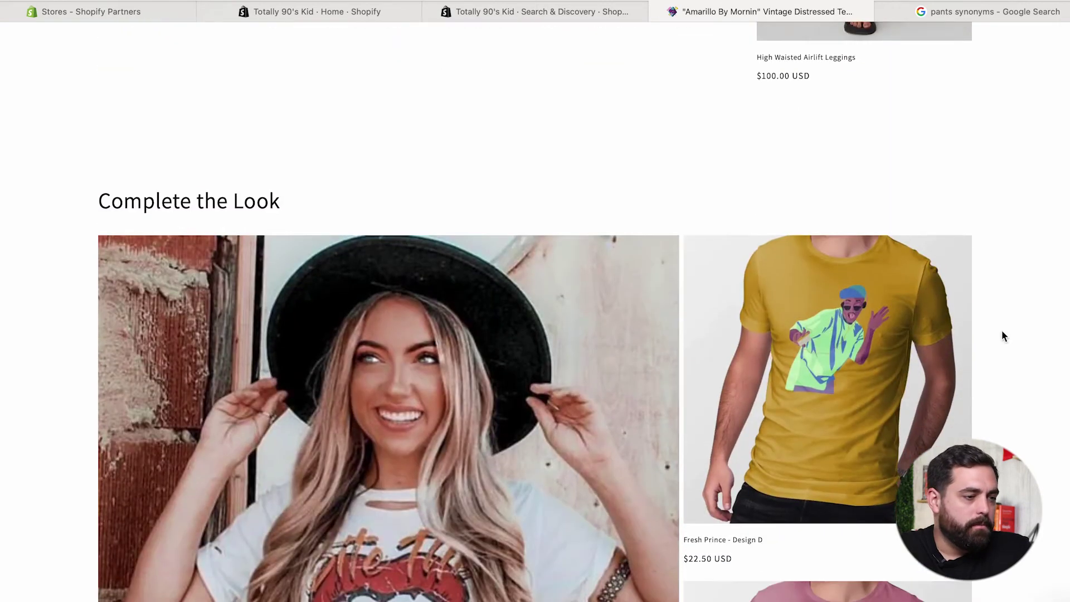
{"action": "scroll", "coordinate": [1002, 332], "scroll_direction": "down", "scroll_amount": 3}
{"action": "scroll", "coordinate": [1002, 333], "scroll_direction": "up", "scroll_amount": 15}
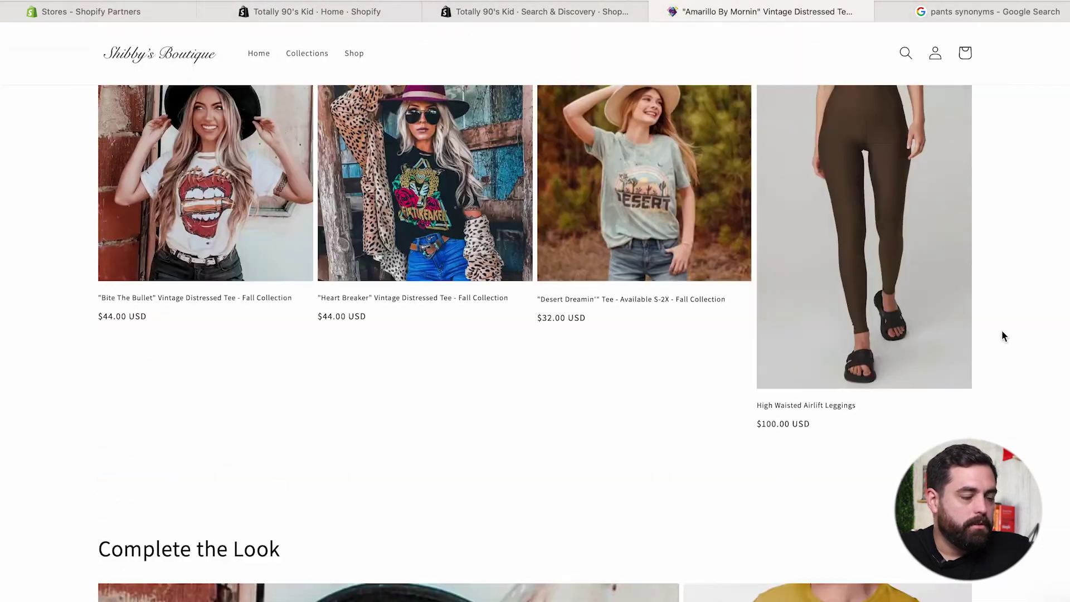
{"action": "scroll", "coordinate": [1001, 331], "scroll_direction": "down", "scroll_amount": 1}
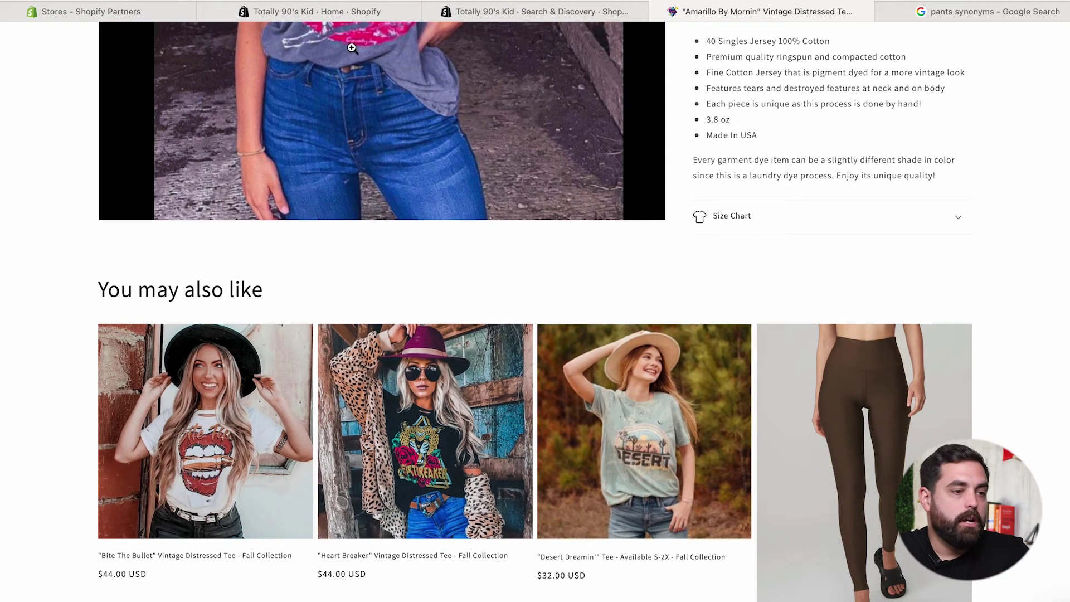
Step: Start customizing product recommendations with the "Amarillo By Mornin" Vintage Distressed Tee - Fall Collection as the source product
{"action": "left_click", "coordinate": [496, 12]}
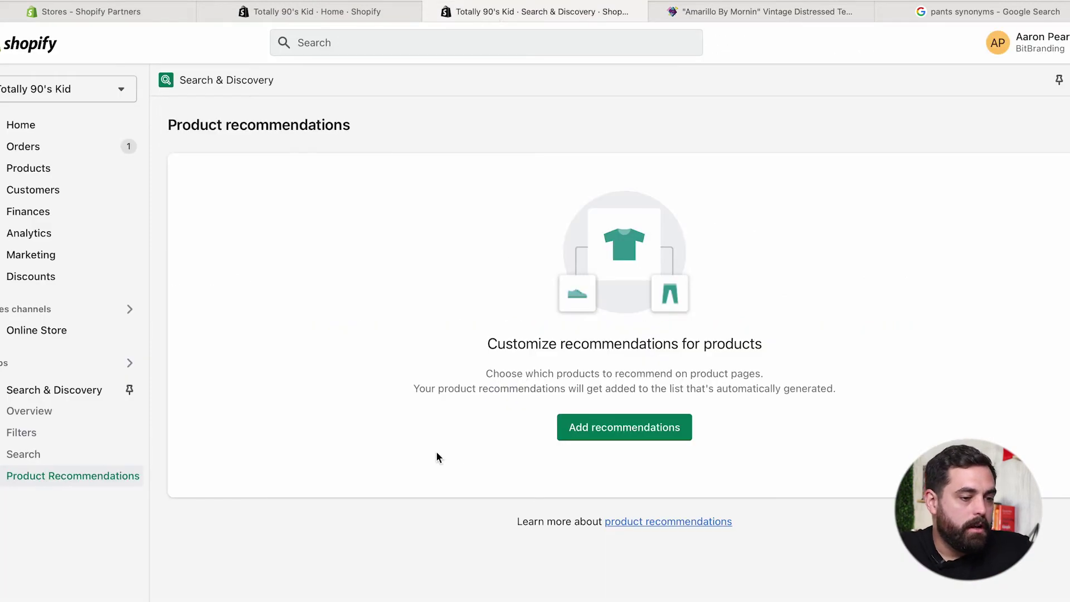
{"action": "left_click", "coordinate": [613, 433]}
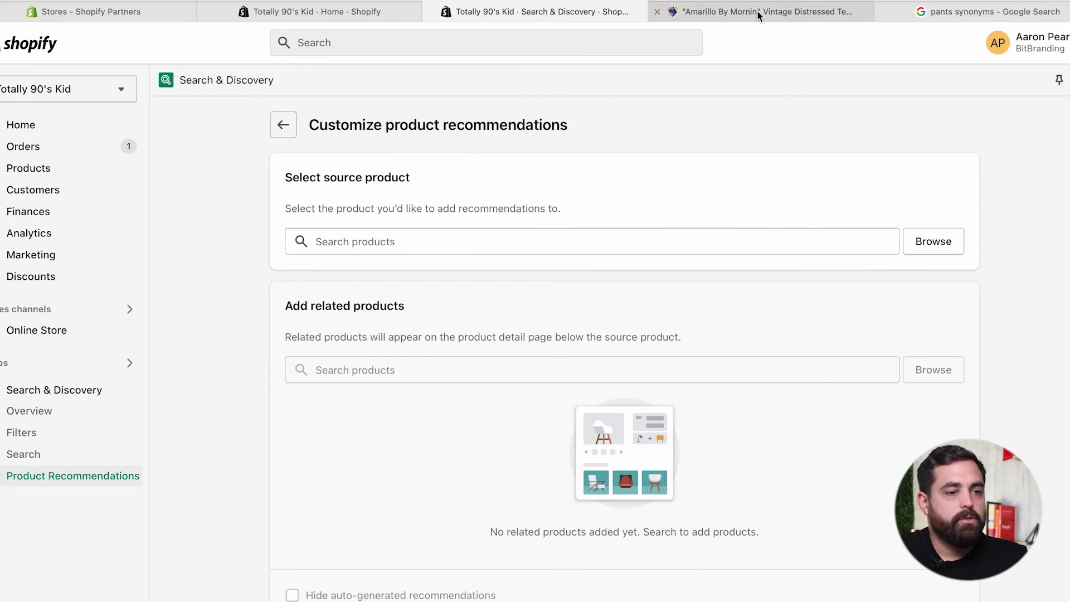
{"action": "mouse_move", "coordinate": [757, 14]}
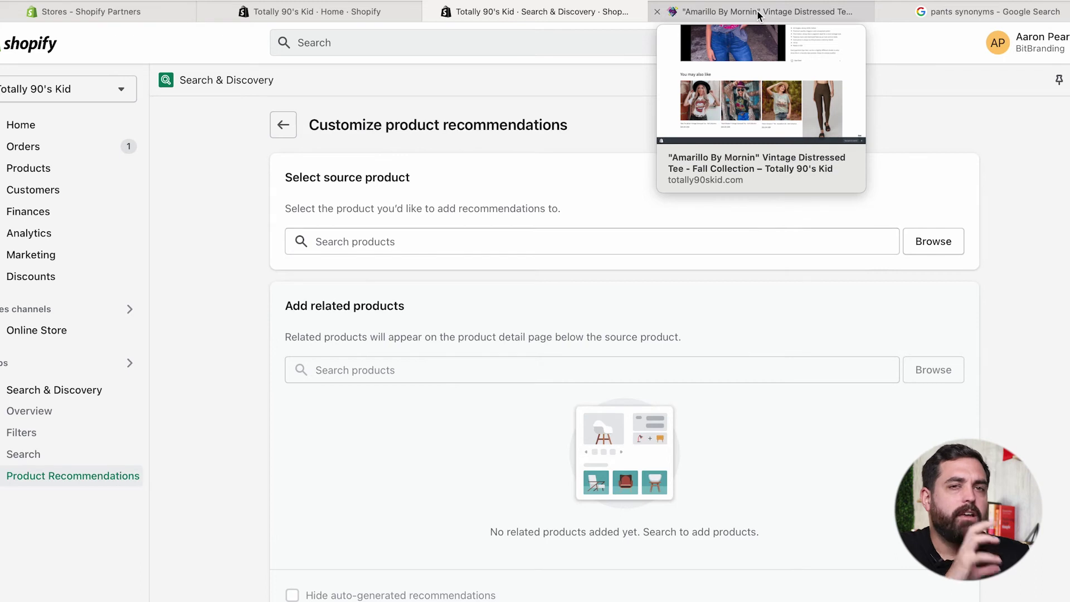
{"action": "left_click", "coordinate": [757, 11]}
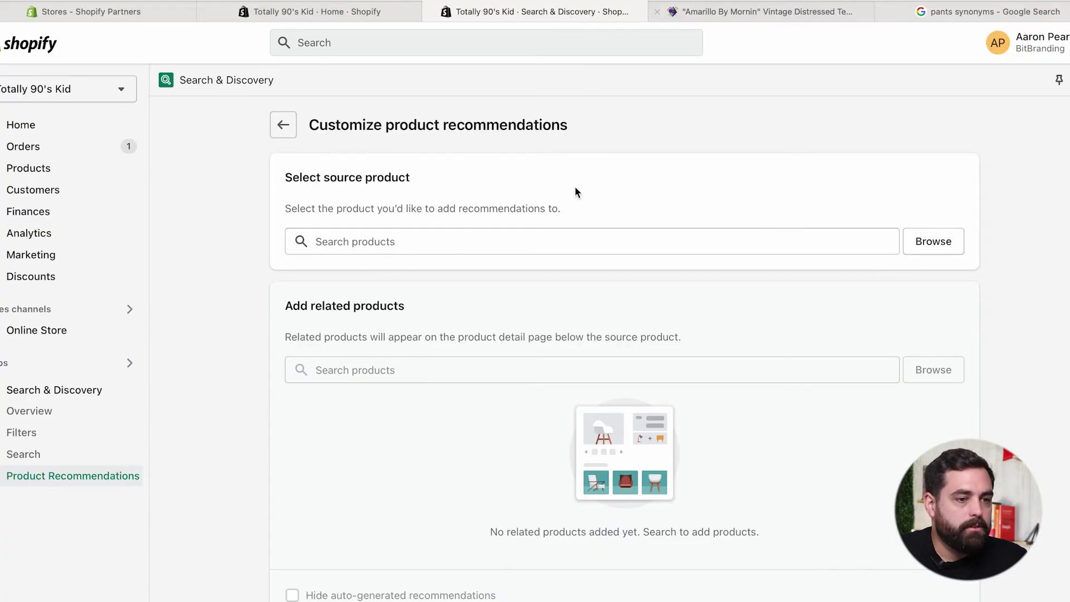
{"action": "left_click", "coordinate": [383, 248]}
{"action": "type", "text": "ama"}
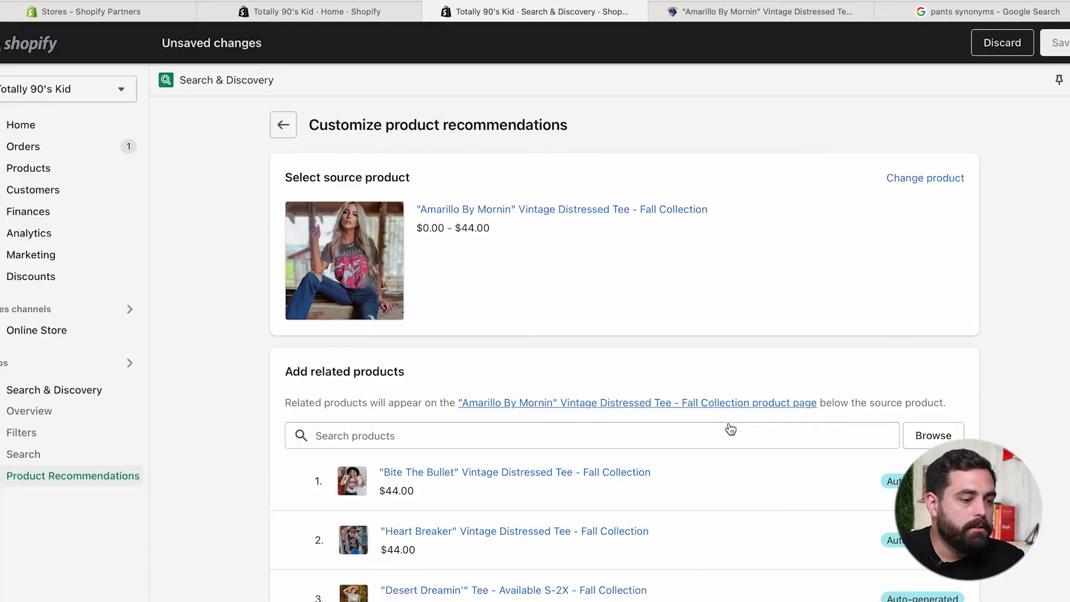
Step: Review the auto-generated related products and add PULP FICTION - DESIGN A as a related product for the "Amarillo By Mornin" tee
{"action": "scroll", "coordinate": [199, 423], "scroll_direction": "down", "scroll_amount": 5}
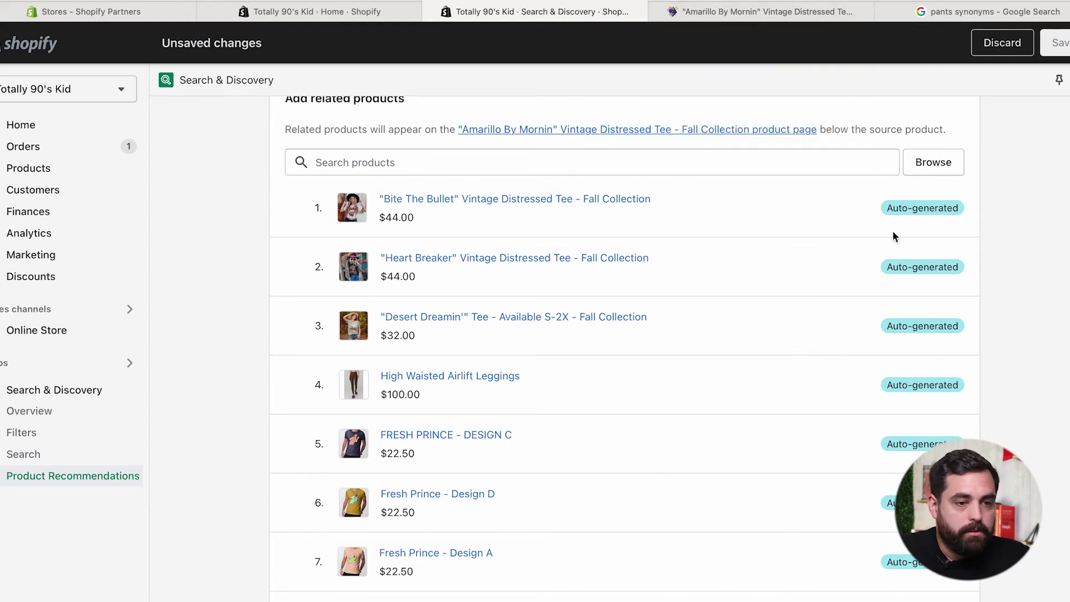
{"action": "scroll", "coordinate": [804, 354], "scroll_direction": "up", "scroll_amount": 2}
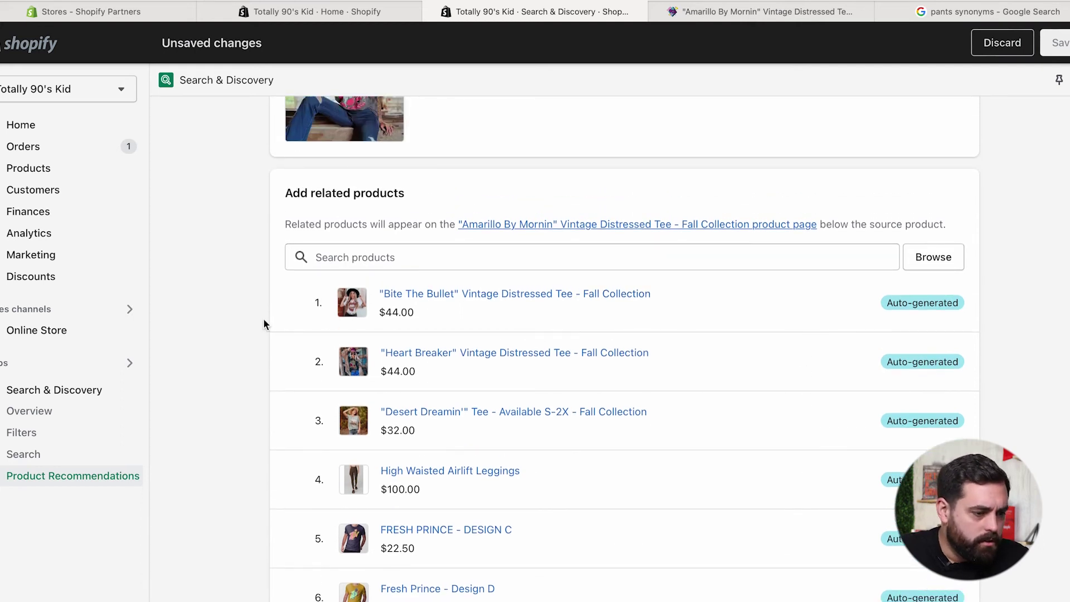
{"action": "scroll", "coordinate": [264, 323], "scroll_direction": "down", "scroll_amount": 6}
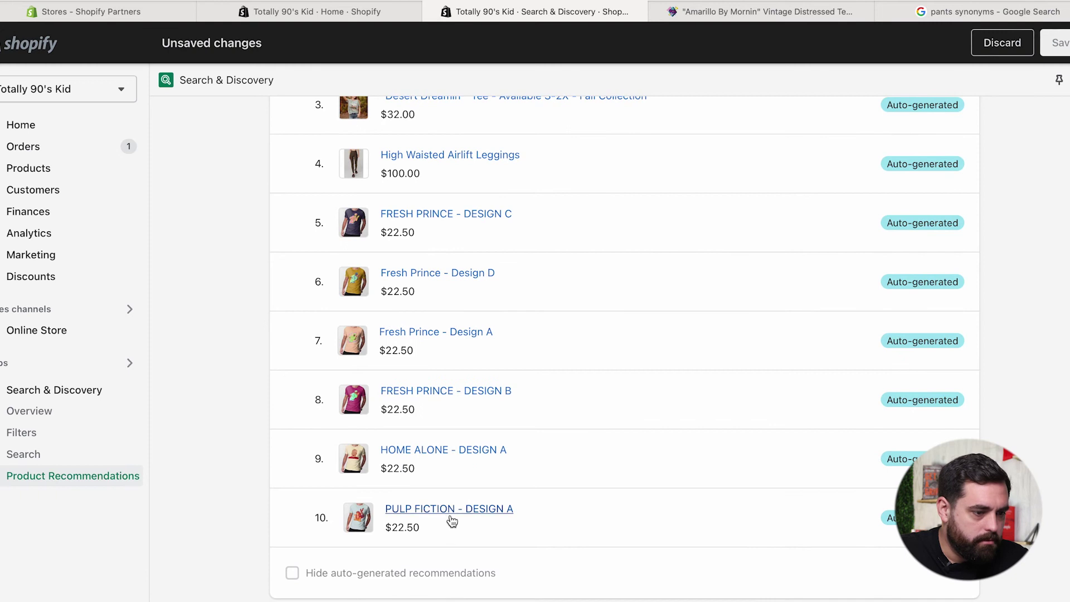
{"action": "scroll", "coordinate": [602, 362], "scroll_direction": "up", "scroll_amount": 6}
{"action": "left_click", "coordinate": [413, 273]}
{"action": "type", "text": "pul"}
{"action": "type", "text": "p"}
{"action": "left_click", "coordinate": [397, 351]}
{"action": "left_click", "coordinate": [732, 426]}
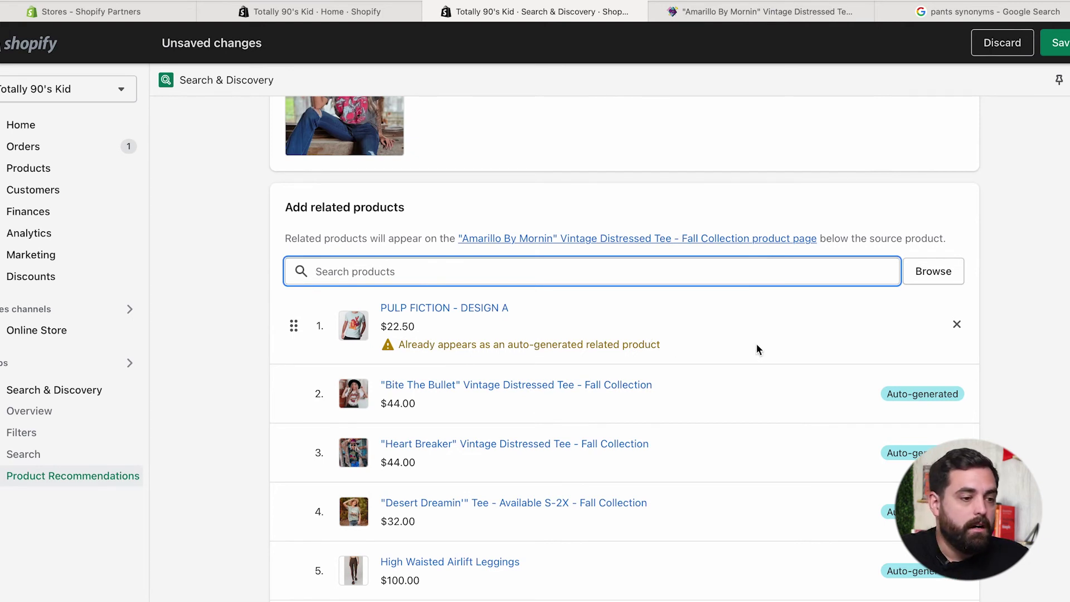
Step: Compare the "You may also like" section on the "Amarillo By Mornin" tee's store page with its related products list in the recommendation settings
{"action": "left_click", "coordinate": [754, 12]}
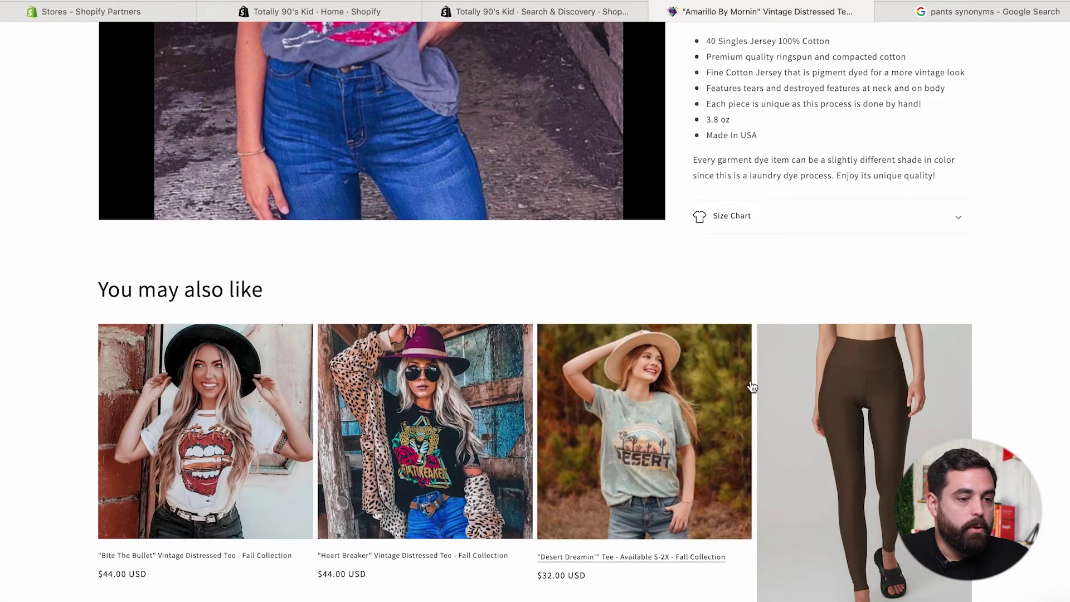
{"action": "scroll", "coordinate": [902, 354], "scroll_direction": "down", "scroll_amount": 1}
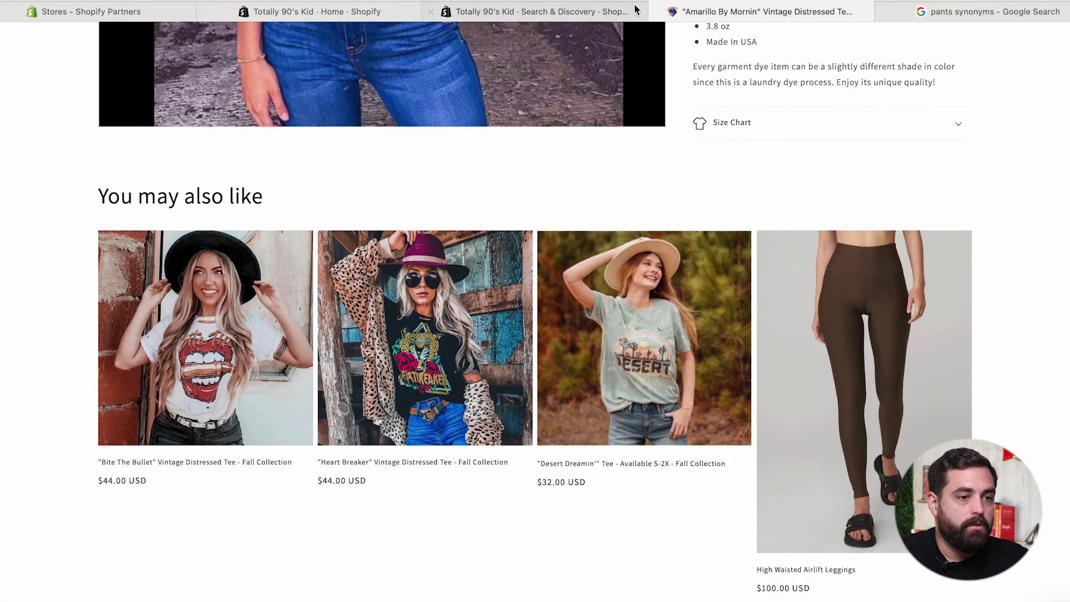
{"action": "left_click", "coordinate": [613, 16]}
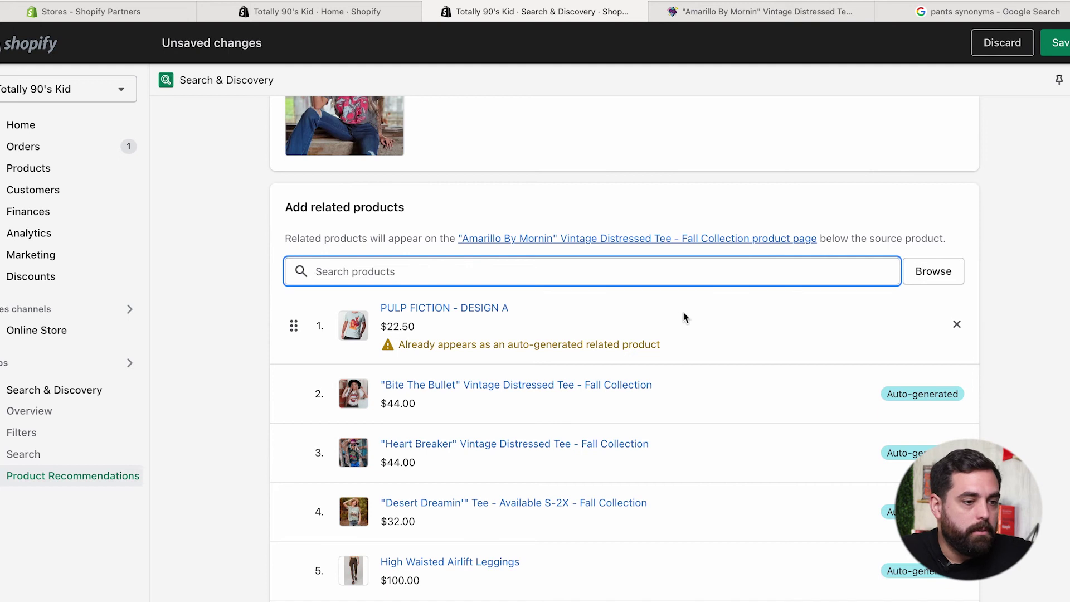
{"action": "scroll", "coordinate": [700, 383], "scroll_direction": "down", "scroll_amount": 7}
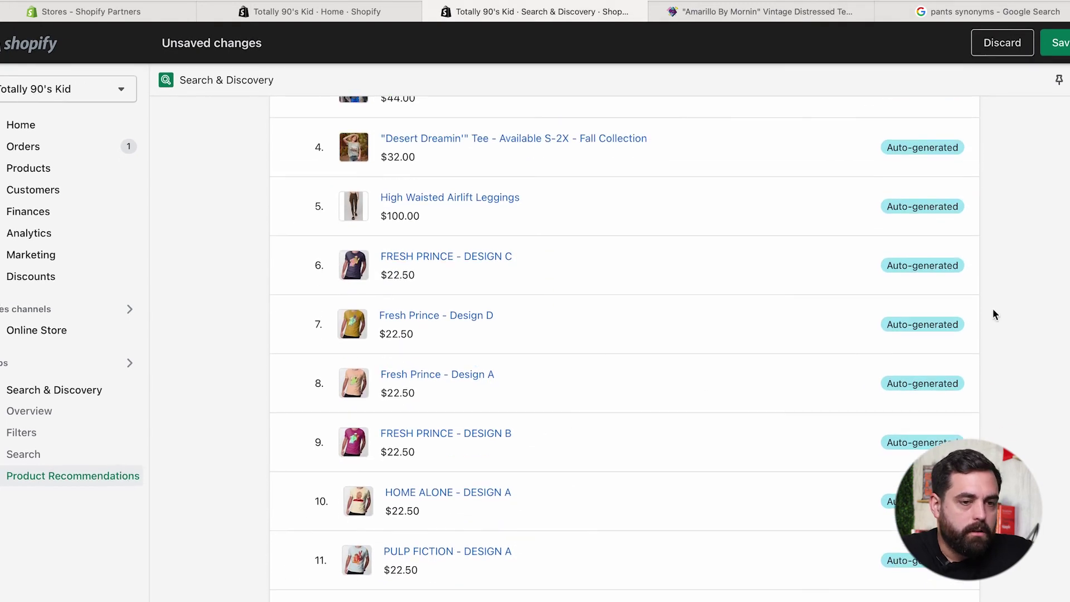
{"action": "scroll", "coordinate": [1025, 170], "scroll_direction": "down", "scroll_amount": 1}
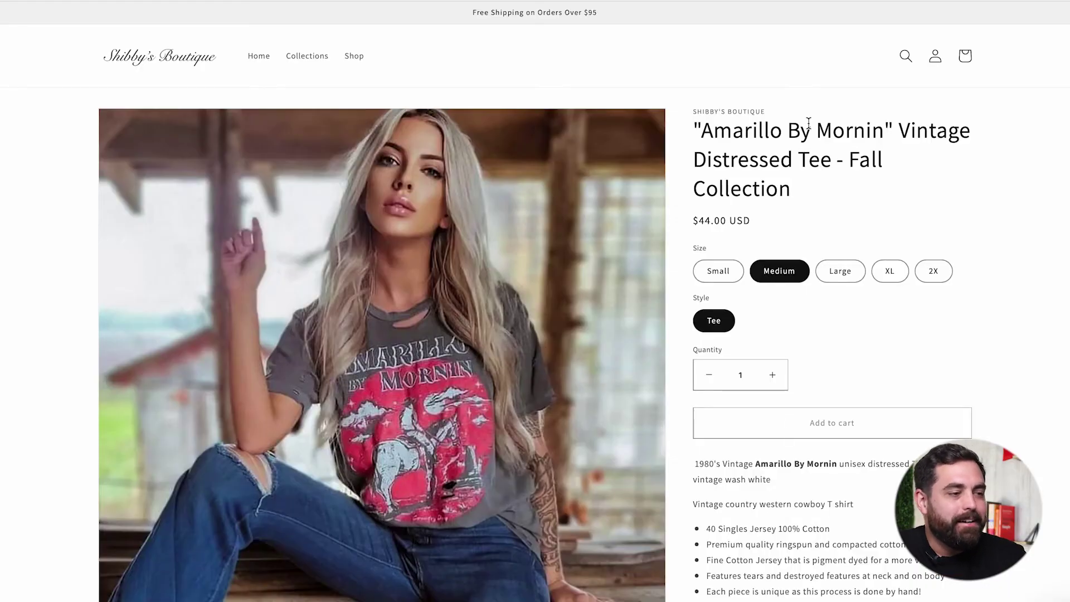
Step: Check the recommended products on the "Amarillo By Mornin" tee's store page again
{"action": "scroll", "coordinate": [894, 225], "scroll_direction": "down", "scroll_amount": 15}
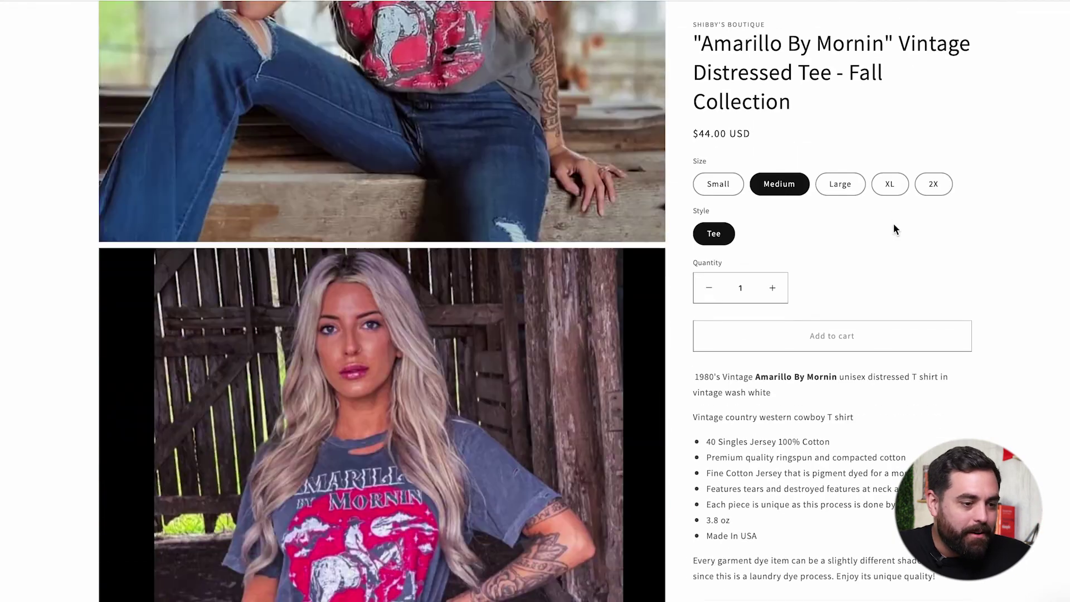